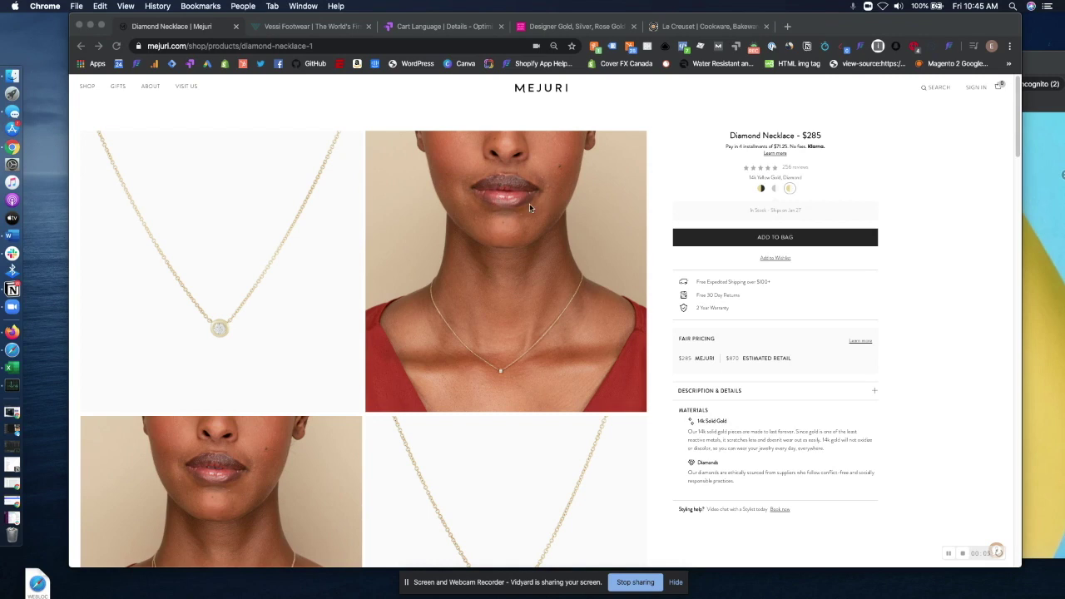
Enlarge the browser window showing the Mejuri Diamond Necklace page and set the page zoom to 100%
{"action": "left_click_drag", "start_coordinate": [70, 13], "coordinate": [4, 5]}
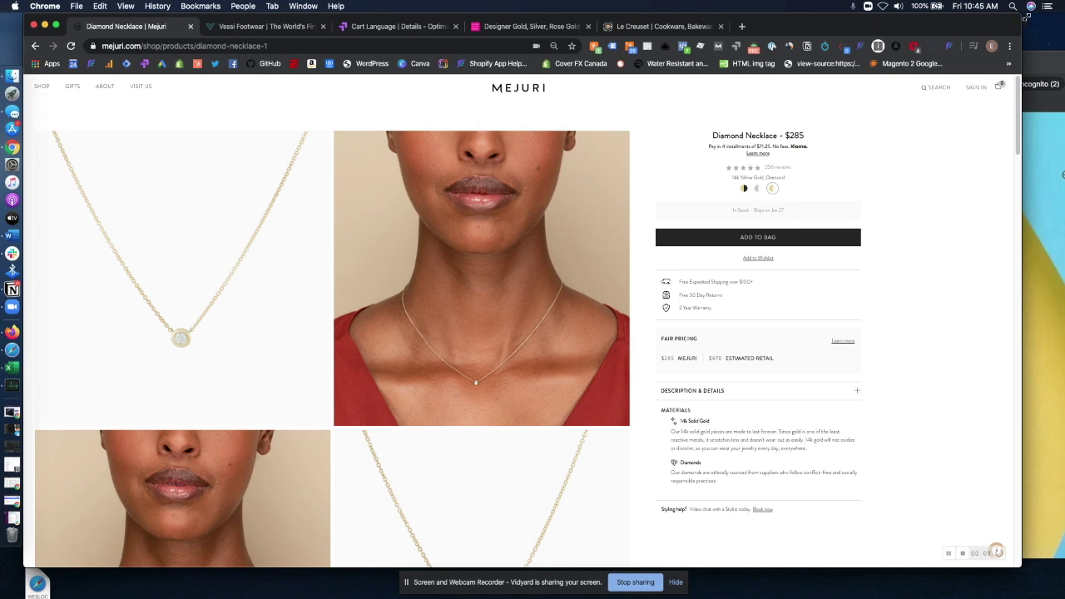
{"action": "left_click_drag", "start_coordinate": [1025, 17], "coordinate": [1055, 15]}
{"action": "left_click", "coordinate": [1042, 46]}
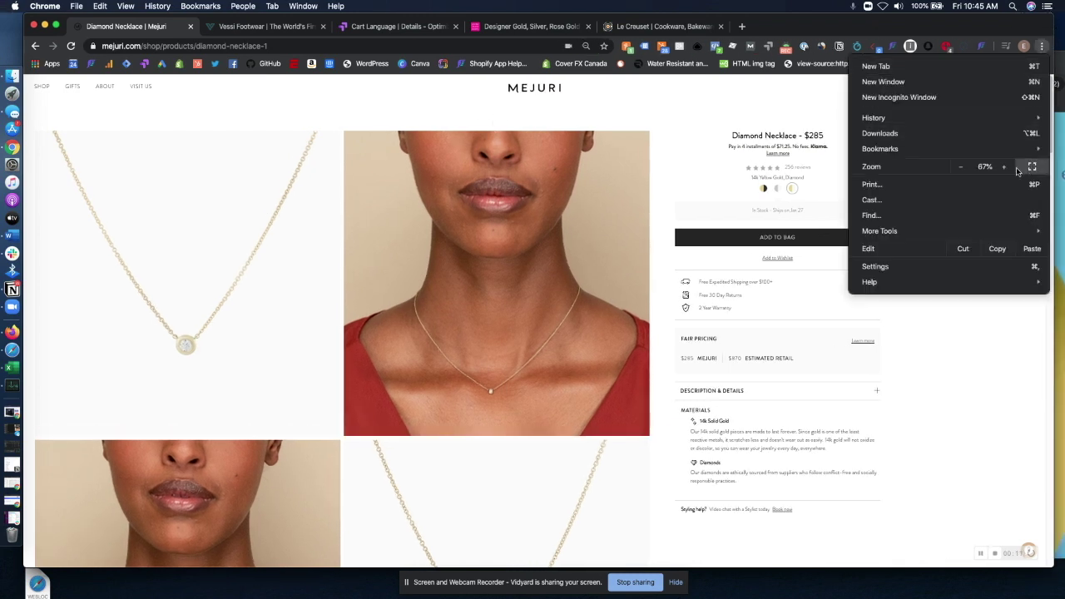
{"action": "left_click", "coordinate": [1004, 167]}
{"action": "left_click", "coordinate": [1004, 167]}
{"action": "left_click", "coordinate": [1004, 167]}
{"action": "left_click", "coordinate": [1004, 167]}
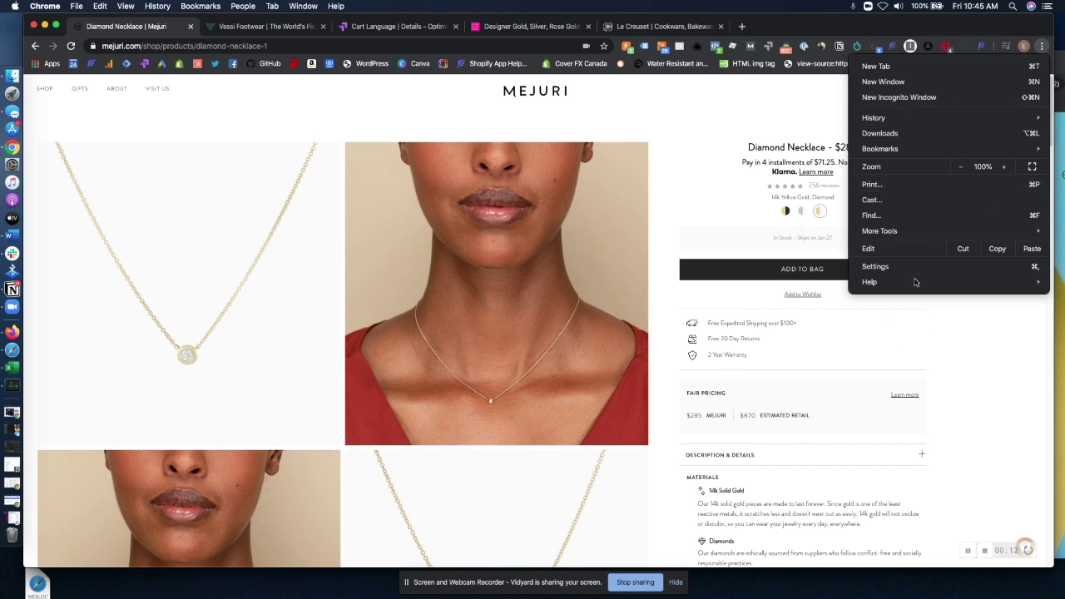
{"action": "left_click", "coordinate": [905, 416]}
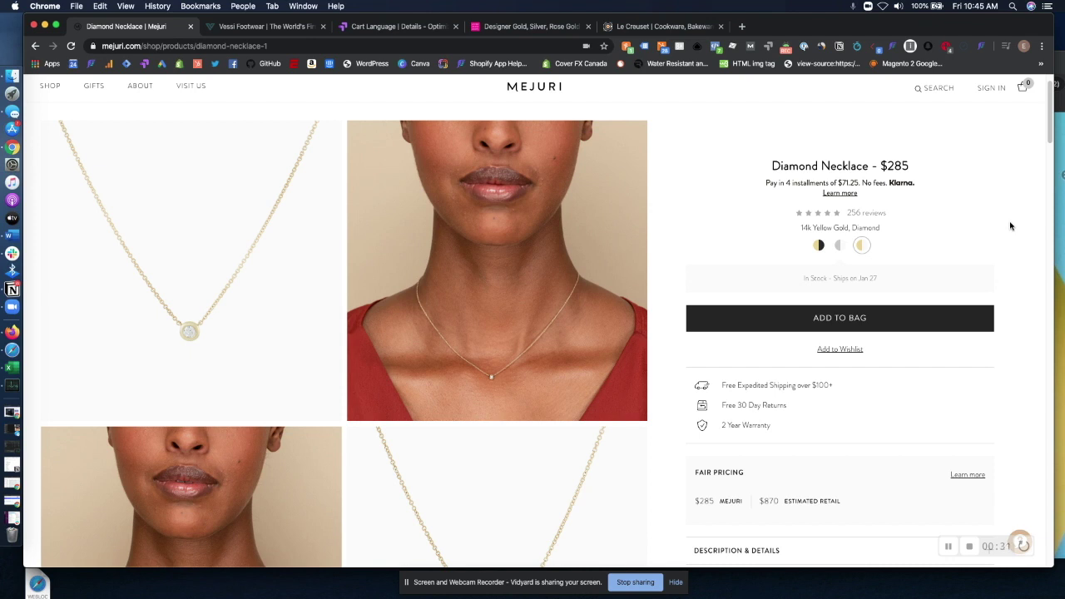
Highlight the free expedited shipping, free 30 day returns and 2 year warranty lines on the Diamond Necklace page
{"action": "scroll", "coordinate": [800, 389], "scroll_direction": "down", "scroll_amount": 1}
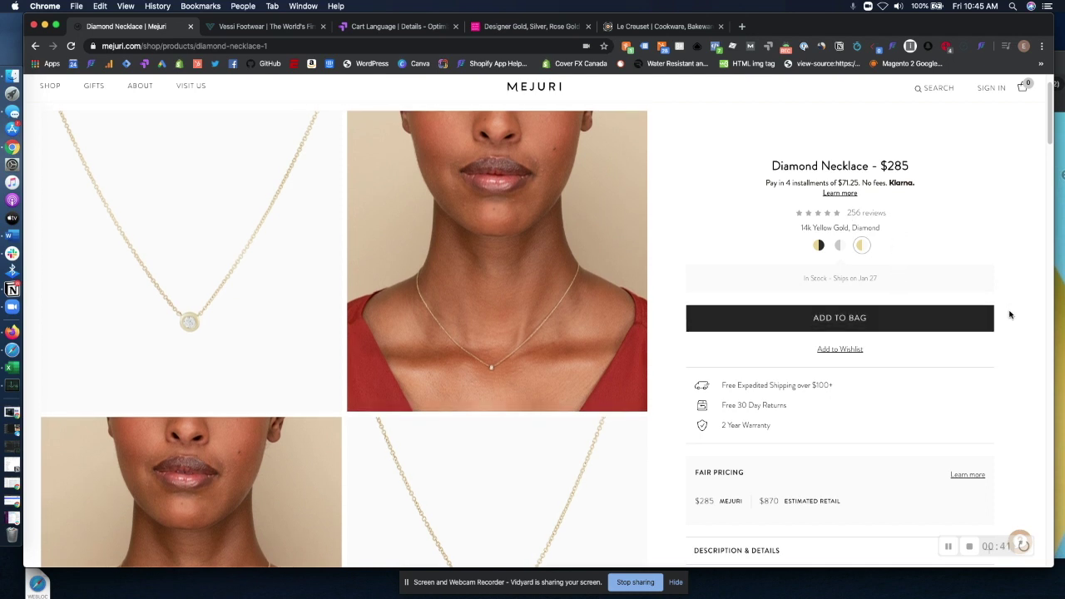
{"action": "scroll", "coordinate": [1008, 312], "scroll_direction": "up", "scroll_amount": 2}
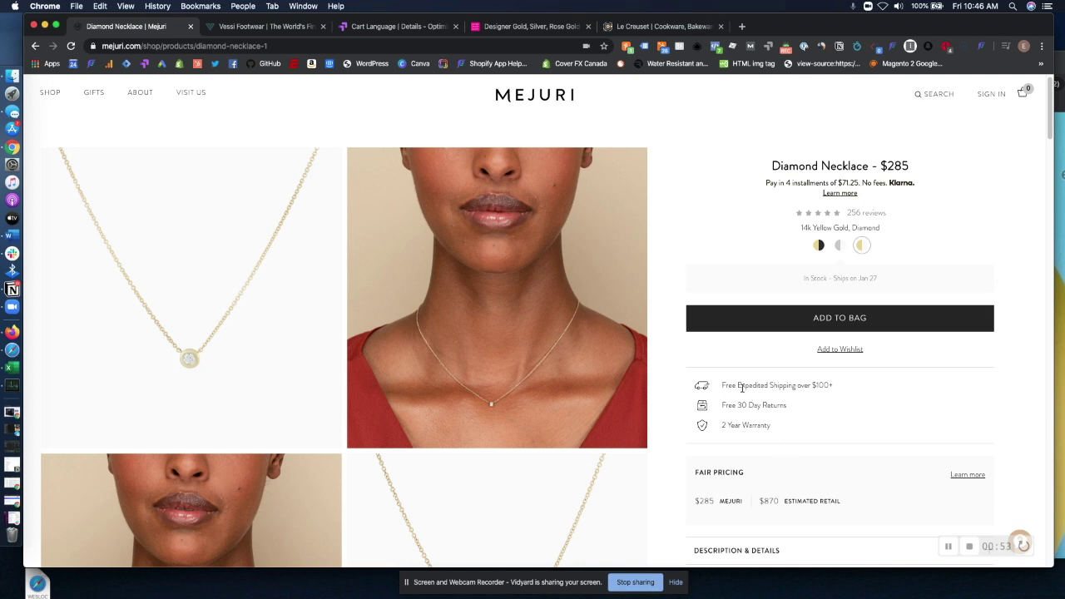
{"action": "left_click_drag", "start_coordinate": [720, 386], "coordinate": [848, 387]}
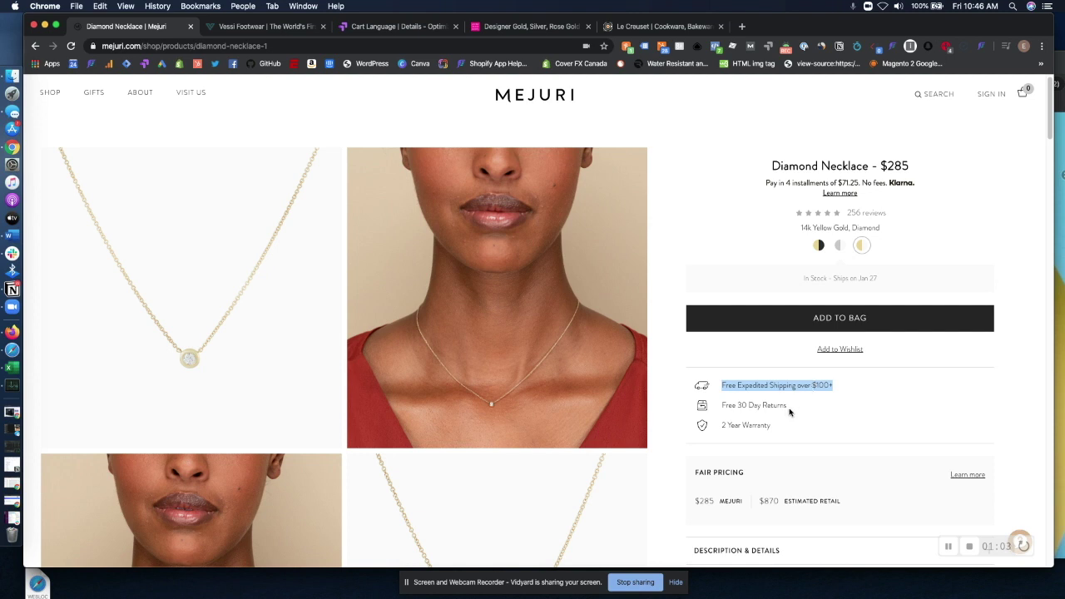
{"action": "left_click_drag", "start_coordinate": [790, 409], "coordinate": [724, 406]}
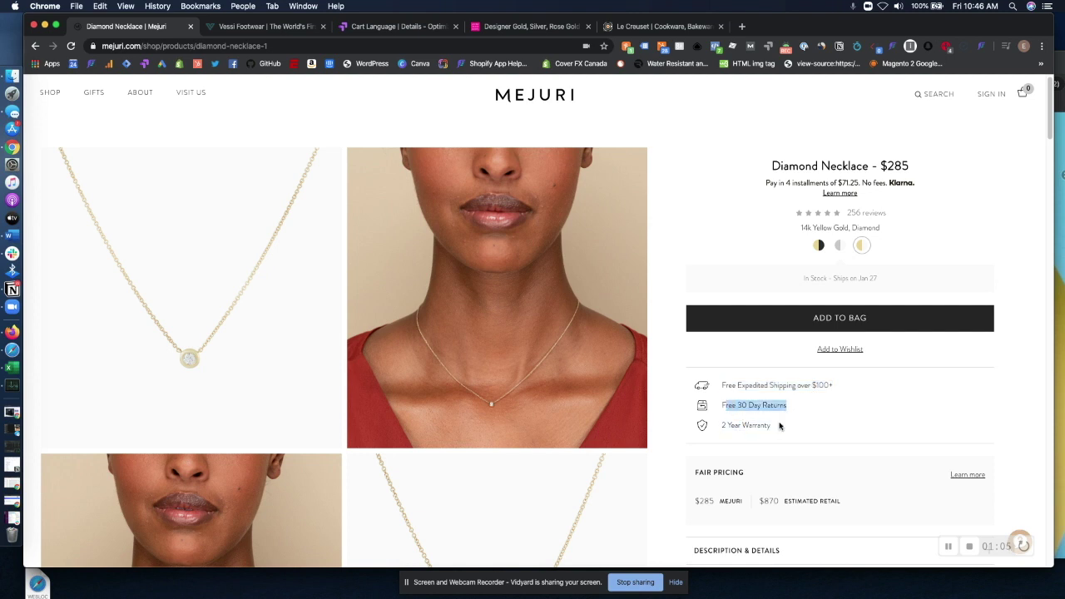
{"action": "left_click_drag", "start_coordinate": [786, 428], "coordinate": [715, 430]}
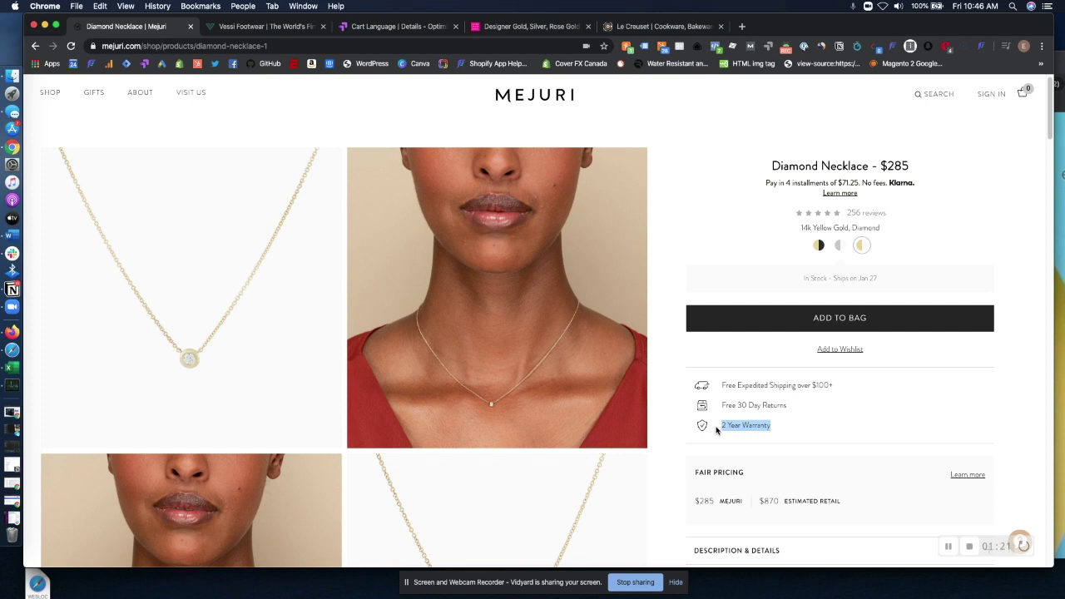
{"action": "scroll", "coordinate": [724, 420], "scroll_direction": "down", "scroll_amount": 3}
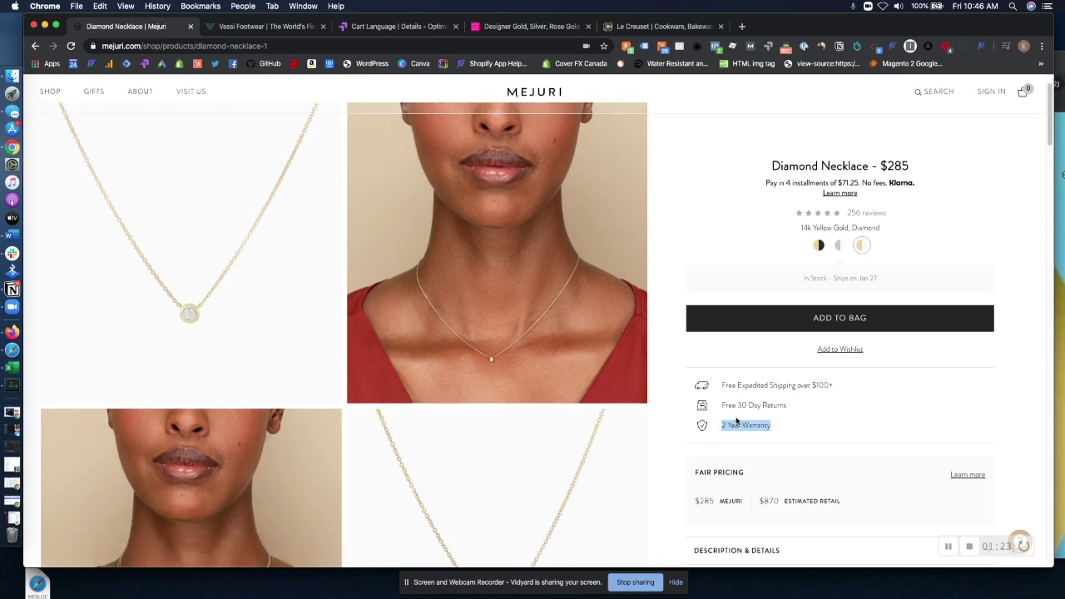
{"action": "left_click", "coordinate": [822, 429]}
Look over the necklace photos and highlight the Mejuri versus estimated retail prices in the Fair Pricing section
{"action": "scroll", "coordinate": [823, 431], "scroll_direction": "down", "scroll_amount": 1}
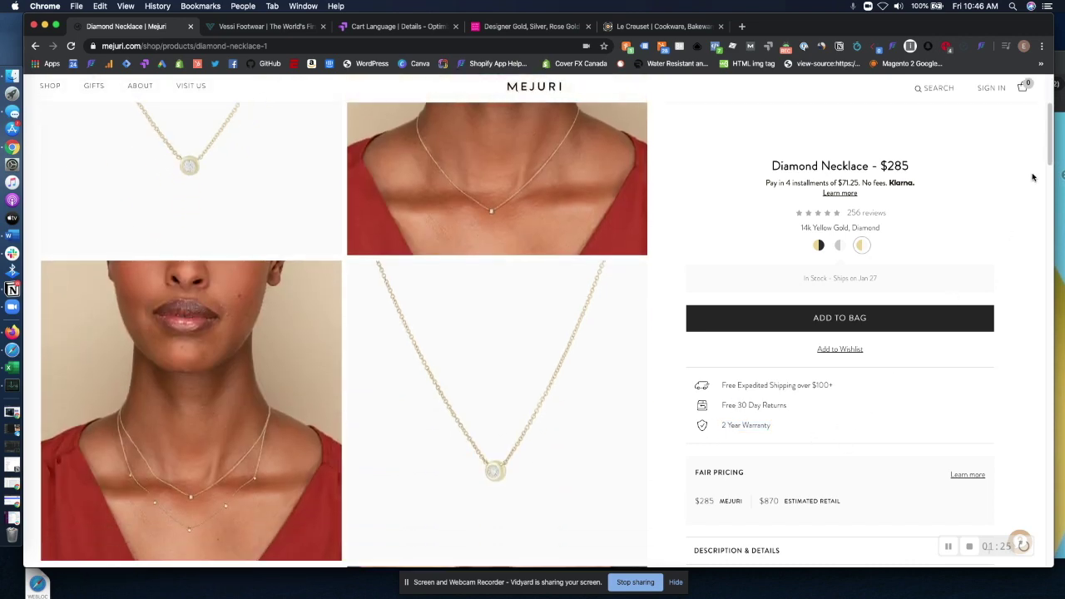
{"action": "scroll", "coordinate": [1043, 194], "scroll_direction": "down", "scroll_amount": 3}
{"action": "scroll", "coordinate": [1044, 179], "scroll_direction": "up", "scroll_amount": 1}
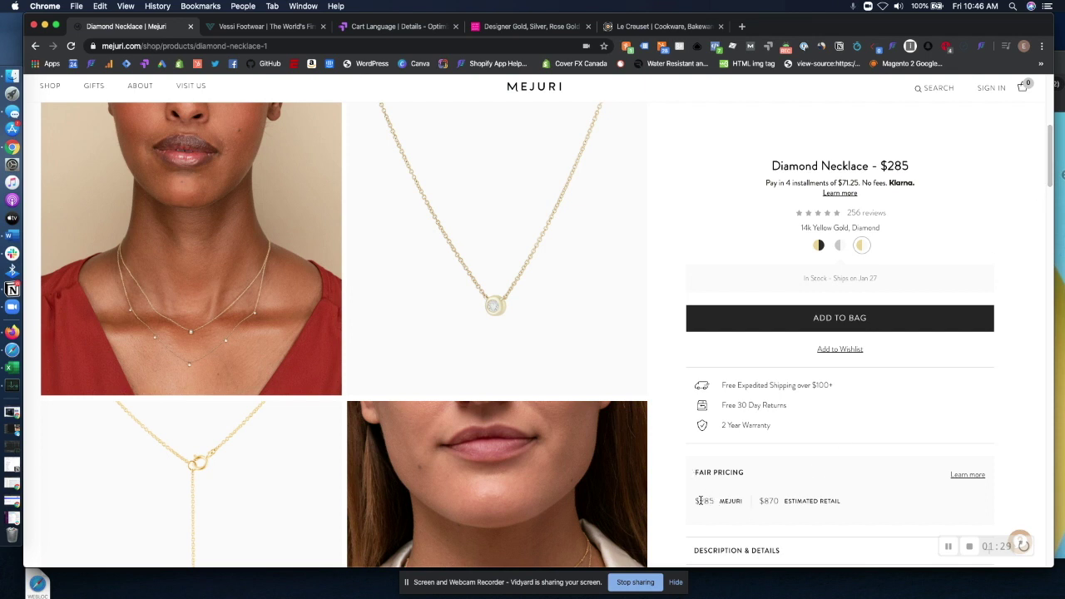
{"action": "left_click_drag", "start_coordinate": [698, 500], "coordinate": [820, 500]}
{"action": "left_click", "coordinate": [853, 499]}
Switch to the Vessi Footwear homepage and view its free shipping announcement bar and hero banner
{"action": "left_click", "coordinate": [307, 28]}
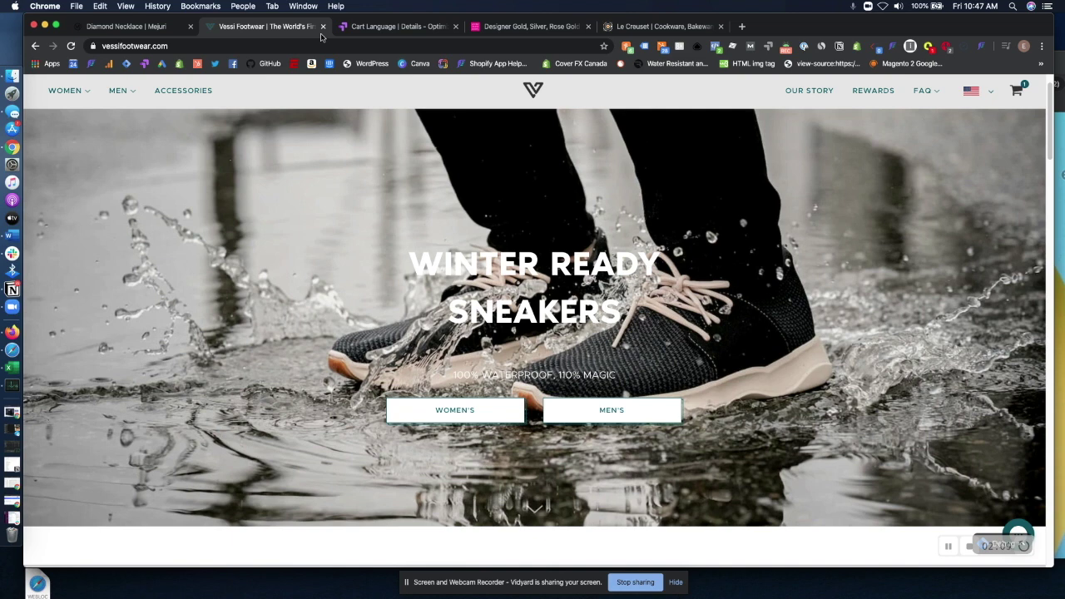
{"action": "scroll", "coordinate": [583, 264], "scroll_direction": "up", "scroll_amount": 2}
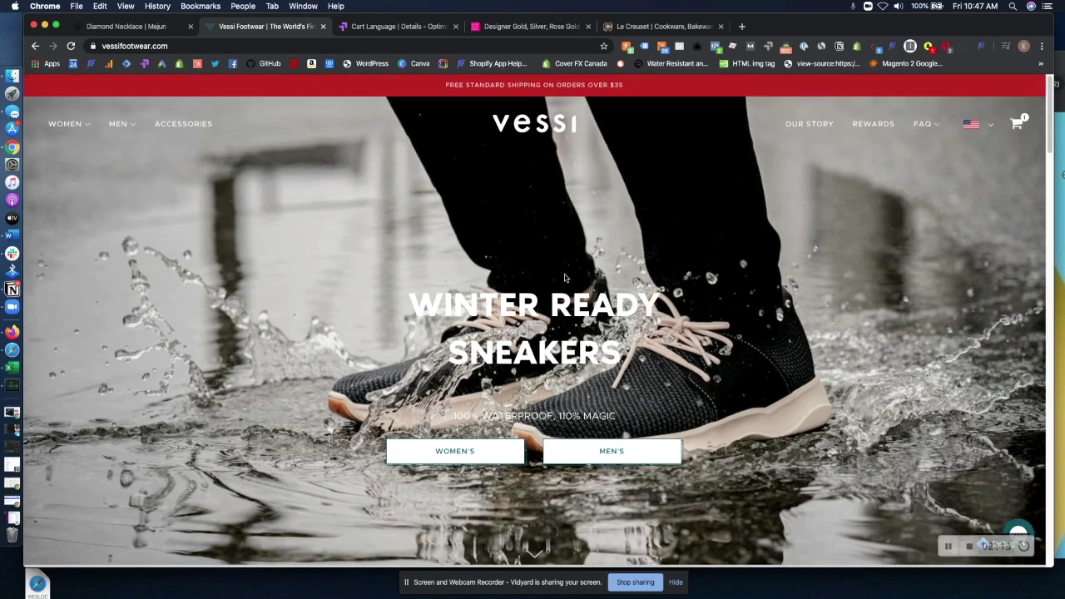
{"action": "scroll", "coordinate": [539, 304], "scroll_direction": "down", "scroll_amount": 1}
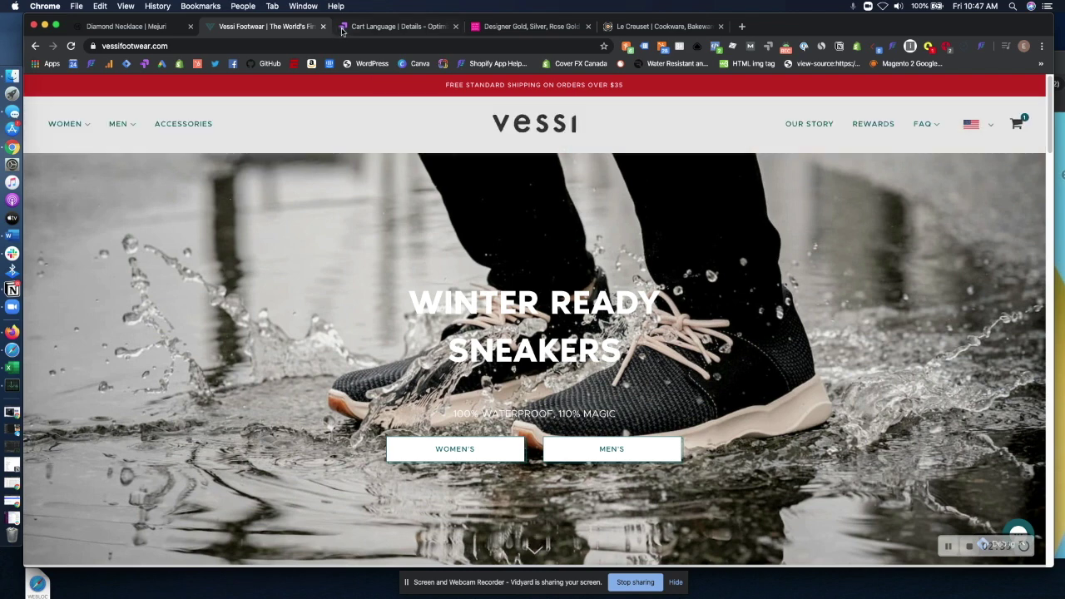
Review the audience targeting rule types of the Cart Language experiment in Google Optimize, including the UTM parameter rule
{"action": "left_click", "coordinate": [396, 27]}
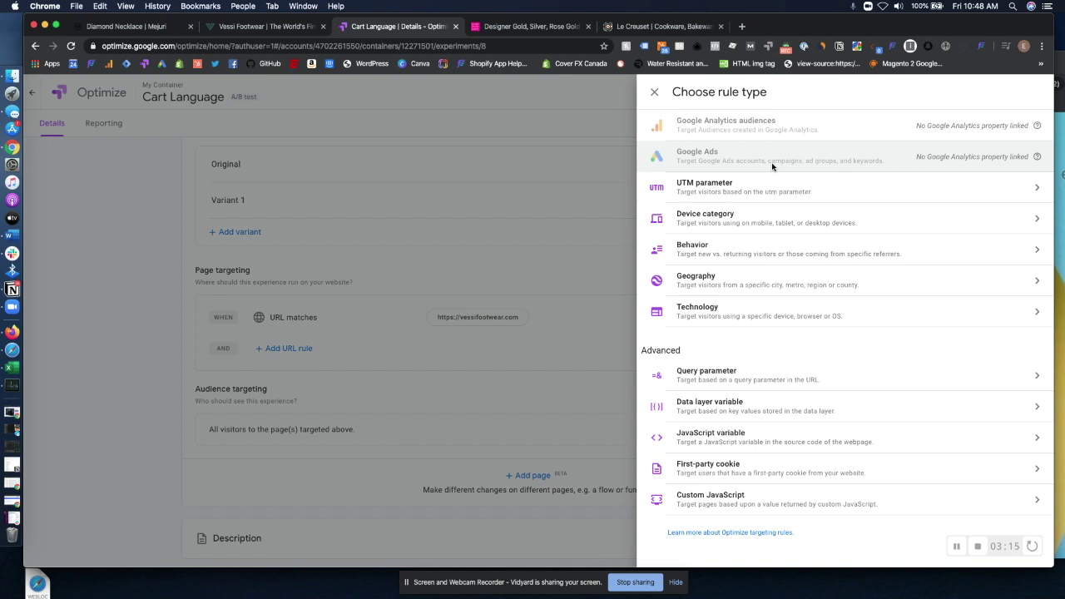
{"action": "left_click", "coordinate": [786, 192]}
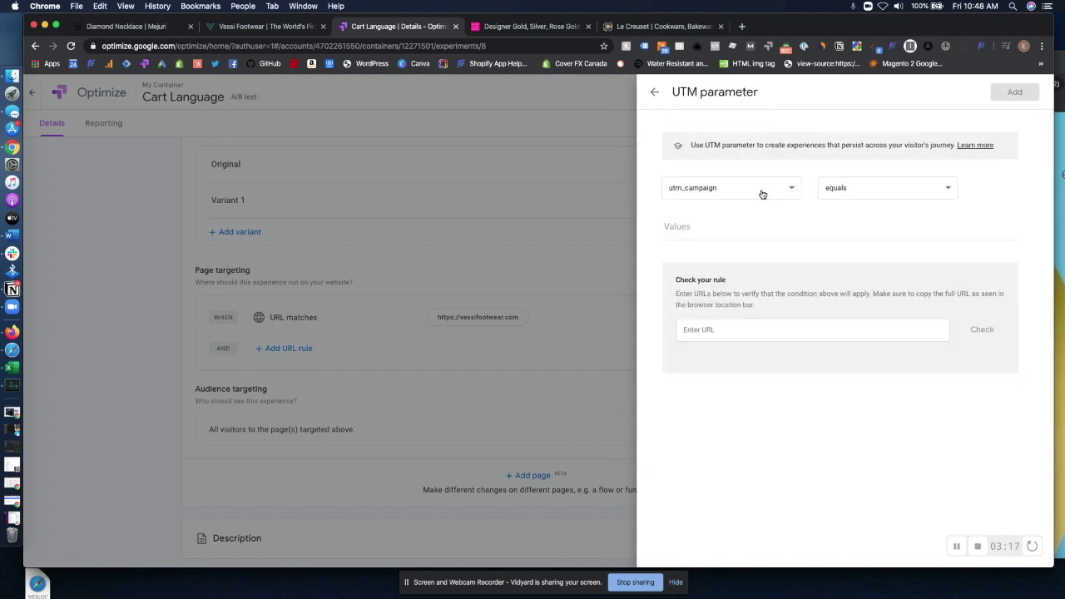
{"action": "left_click", "coordinate": [654, 91]}
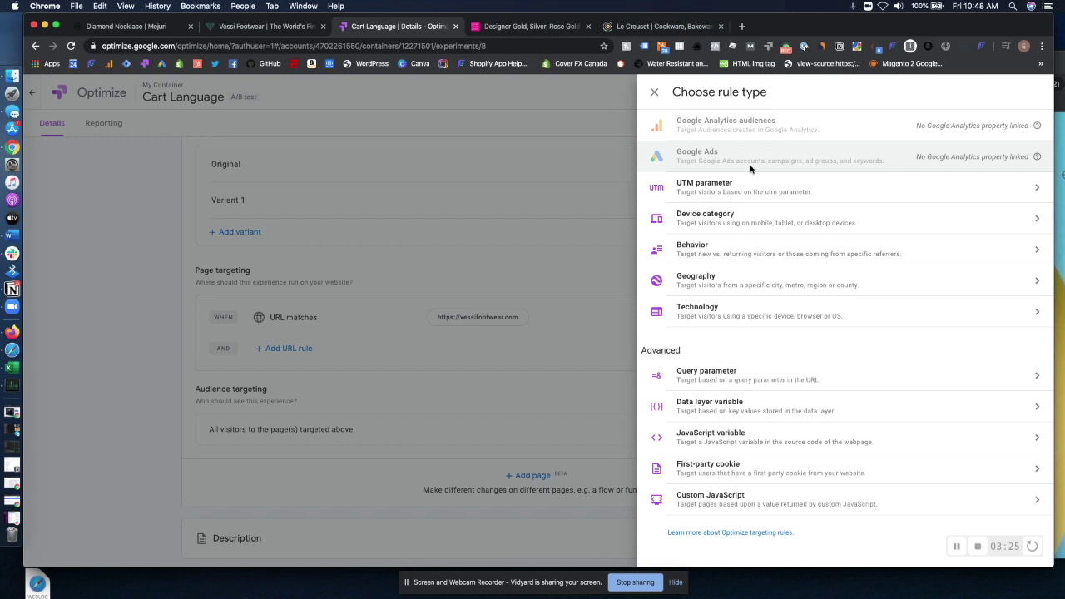
Revisit the Vessi homepage, and open the activation event setting of the Cart Language experiment
{"action": "left_click", "coordinate": [266, 25]}
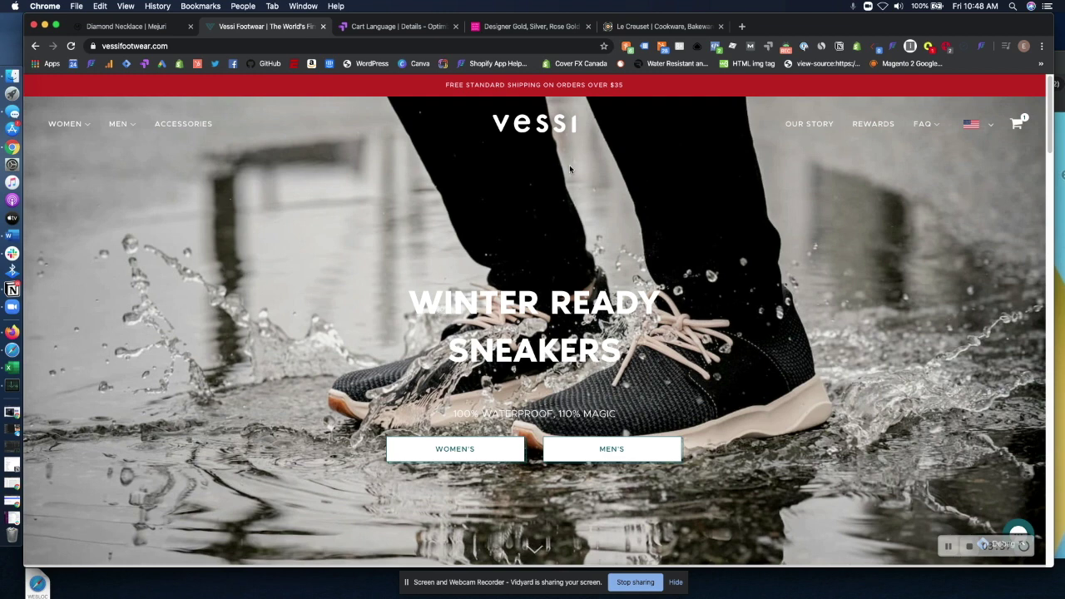
{"action": "left_click", "coordinate": [428, 28]}
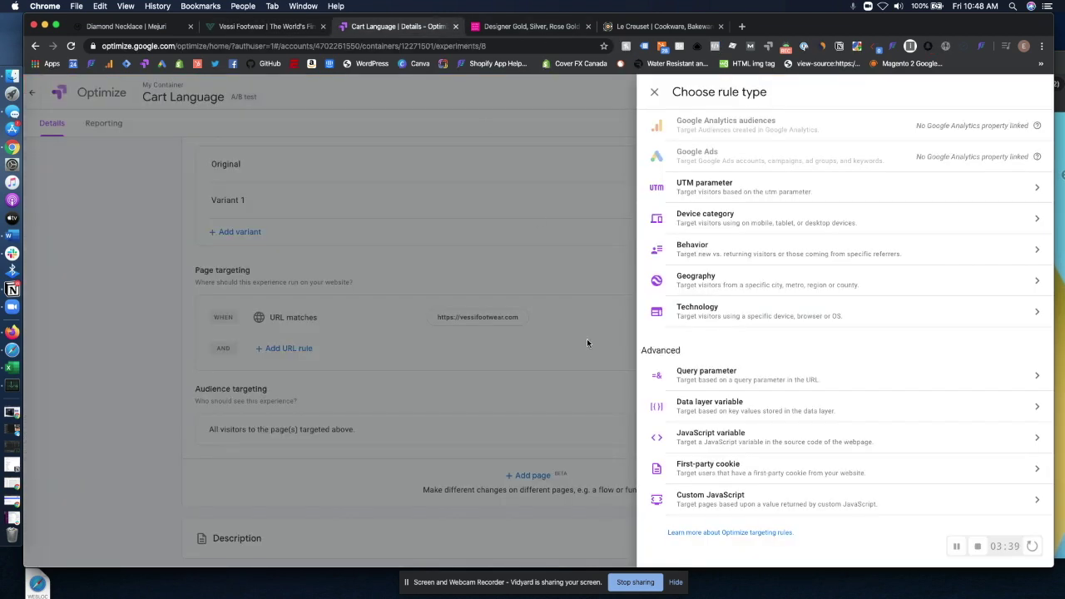
{"action": "left_click", "coordinate": [654, 92]}
{"action": "scroll", "coordinate": [644, 408], "scroll_direction": "down", "scroll_amount": 10}
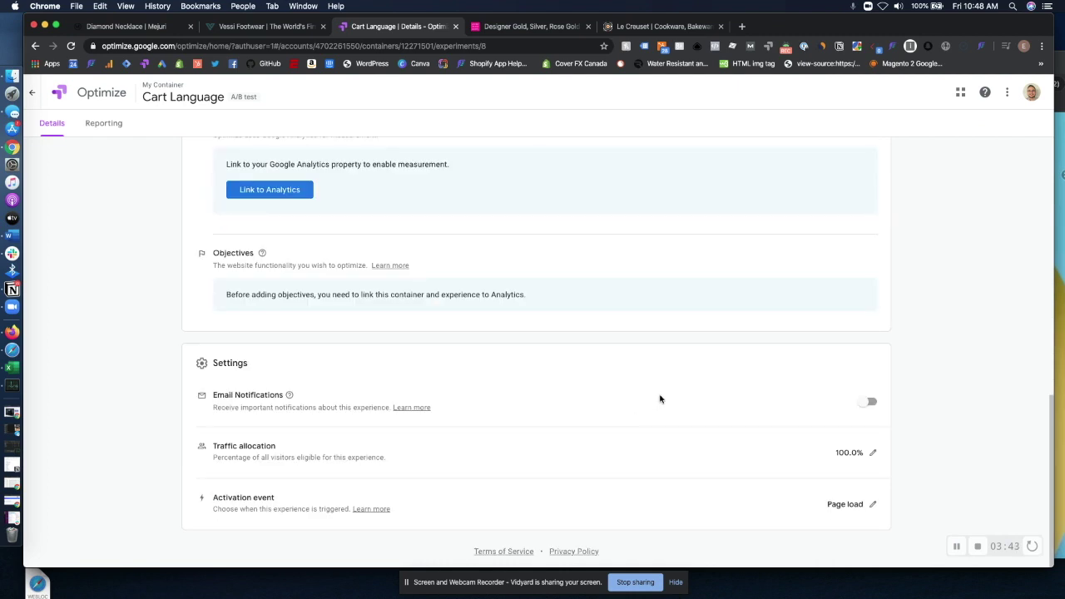
{"action": "left_click", "coordinate": [872, 504]}
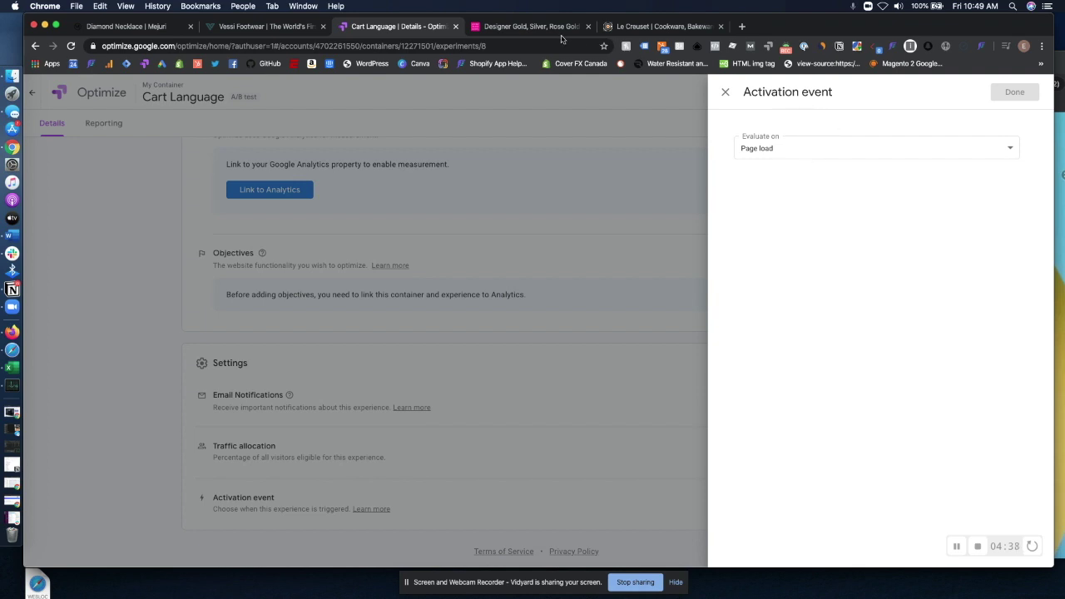
Switch to the Jennifer Zeuner homepage and increase its page zoom
{"action": "left_click", "coordinate": [558, 31]}
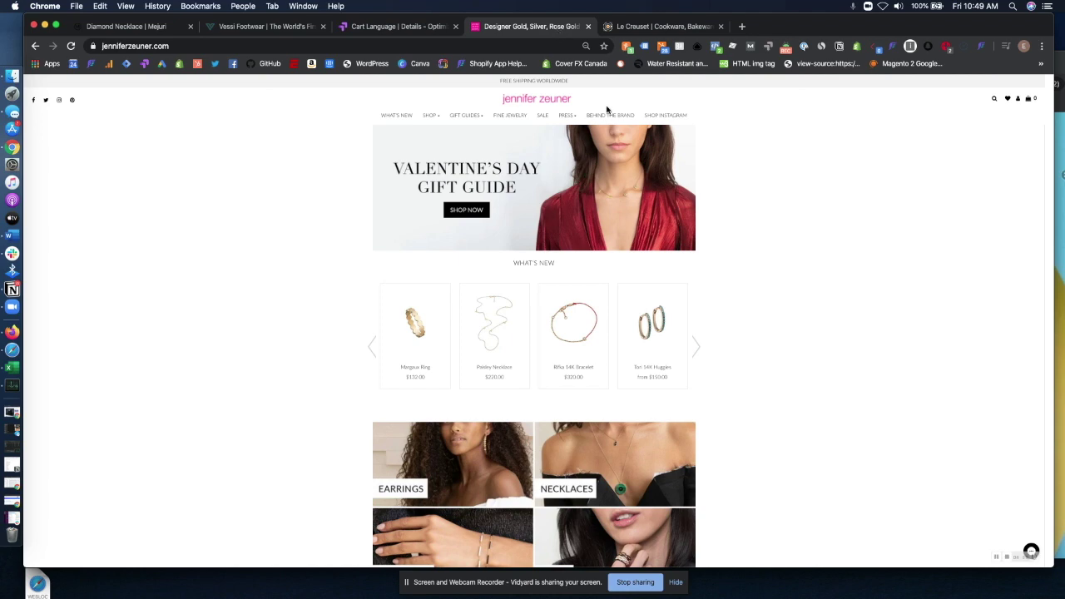
{"action": "left_click", "coordinate": [1043, 47]}
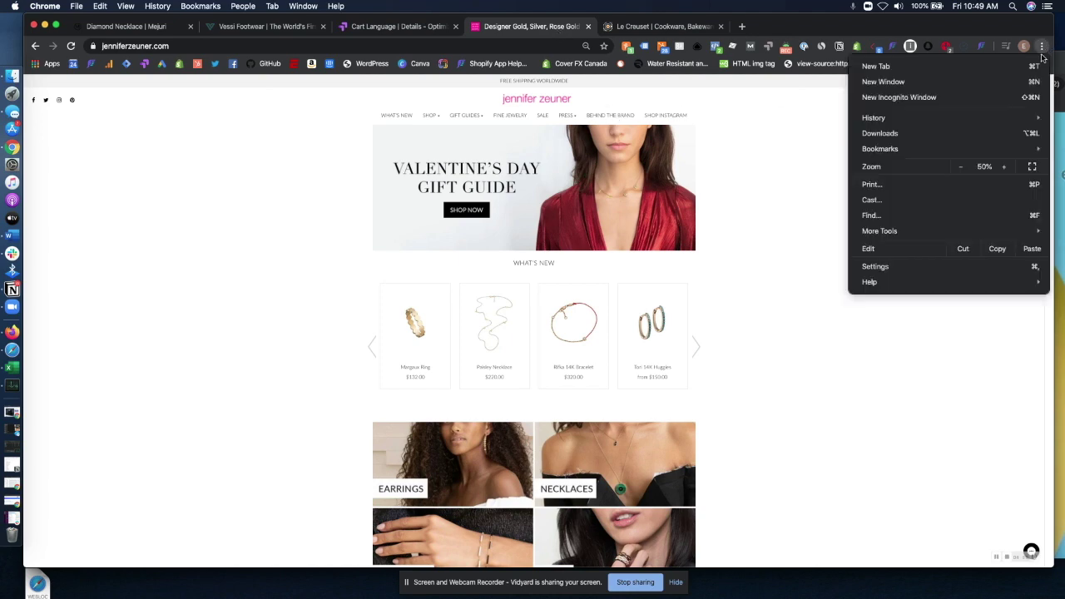
{"action": "left_click", "coordinate": [1003, 166]}
{"action": "left_click", "coordinate": [823, 213]}
Examine the Valentine's Day Gift Guide banner and the What's New product row on the Jennifer Zeuner homepage
{"action": "scroll", "coordinate": [779, 292], "scroll_direction": "down", "scroll_amount": 3}
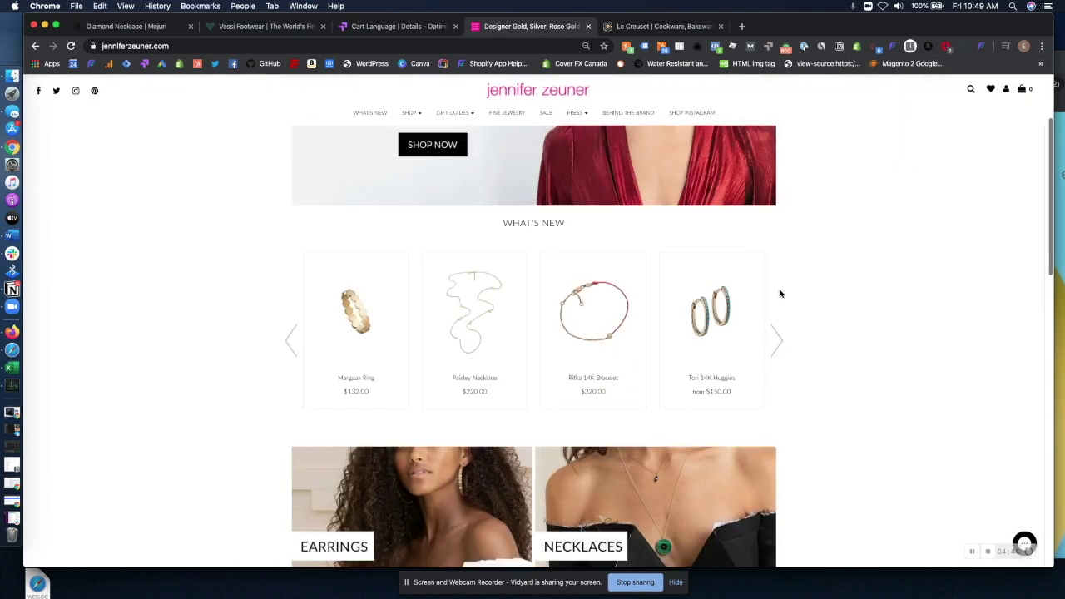
{"action": "scroll", "coordinate": [849, 297], "scroll_direction": "up", "scroll_amount": 1}
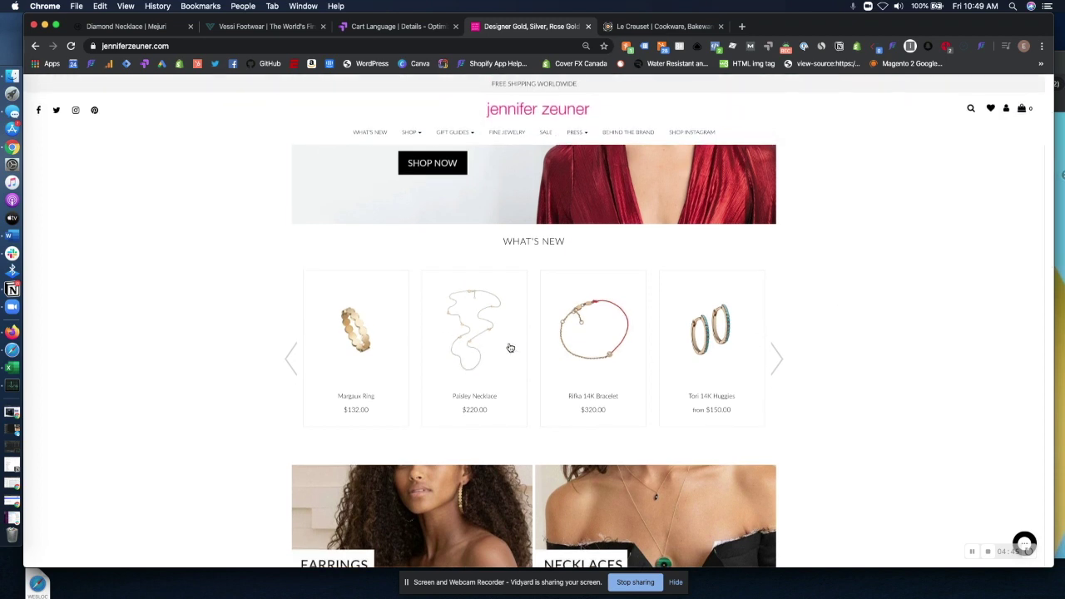
{"action": "scroll", "coordinate": [823, 324], "scroll_direction": "up", "scroll_amount": 3}
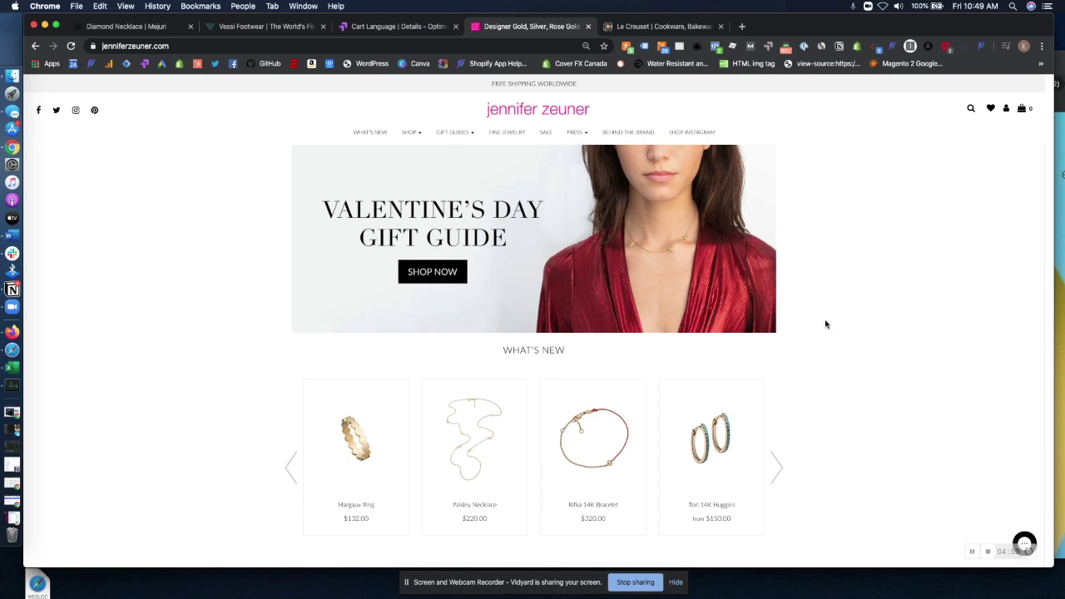
{"action": "scroll", "coordinate": [786, 315], "scroll_direction": "down", "scroll_amount": 2}
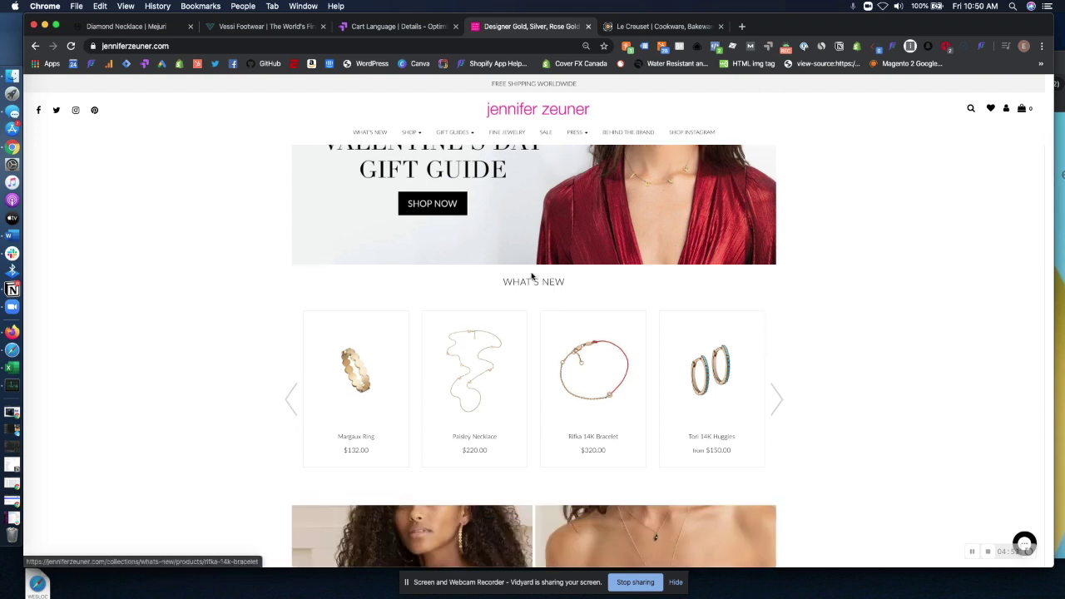
{"action": "scroll", "coordinate": [806, 389], "scroll_direction": "up", "scroll_amount": 1}
{"action": "scroll", "coordinate": [805, 390], "scroll_direction": "up", "scroll_amount": 2}
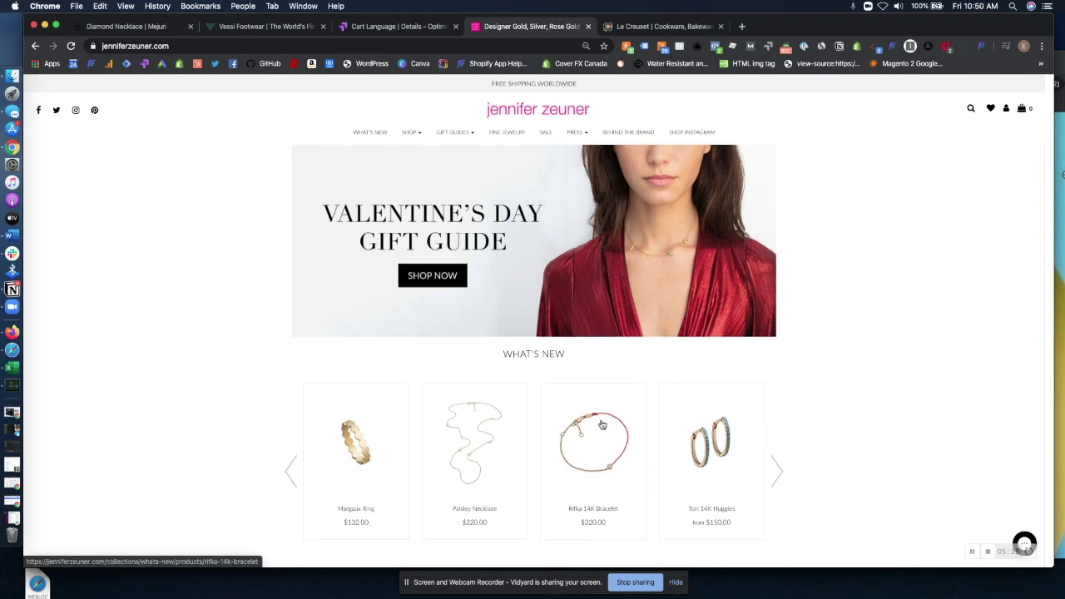
{"action": "scroll", "coordinate": [835, 264], "scroll_direction": "down", "scroll_amount": 2}
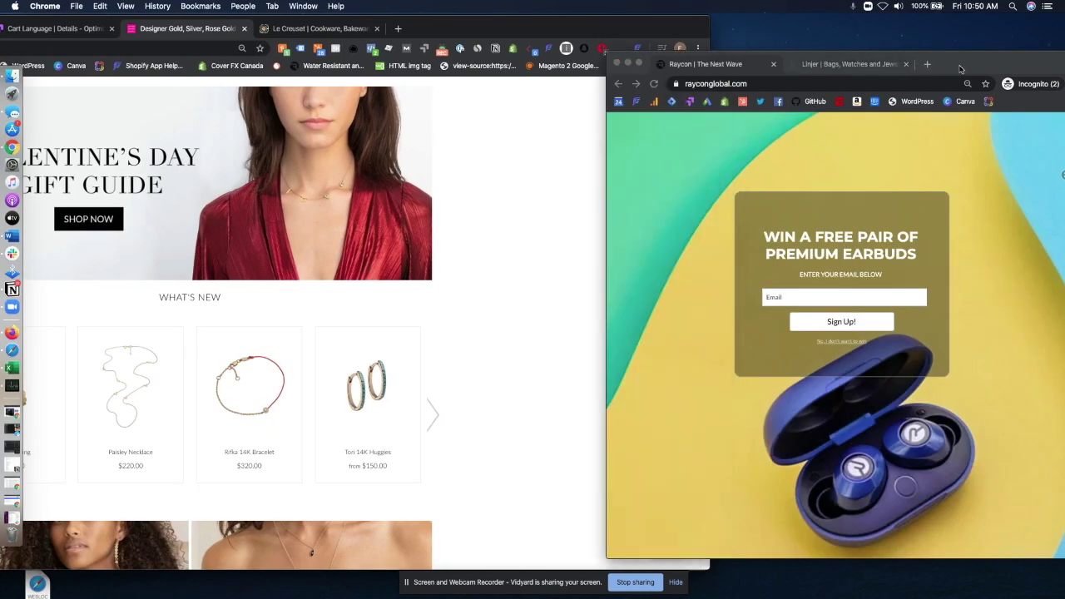
Move the incognito window with the Raycon website to the middle of the desktop and enlarge it
{"action": "left_click_drag", "start_coordinate": [959, 68], "coordinate": [607, 67]}
{"action": "left_click_drag", "start_coordinate": [735, 56], "coordinate": [1027, 26]}
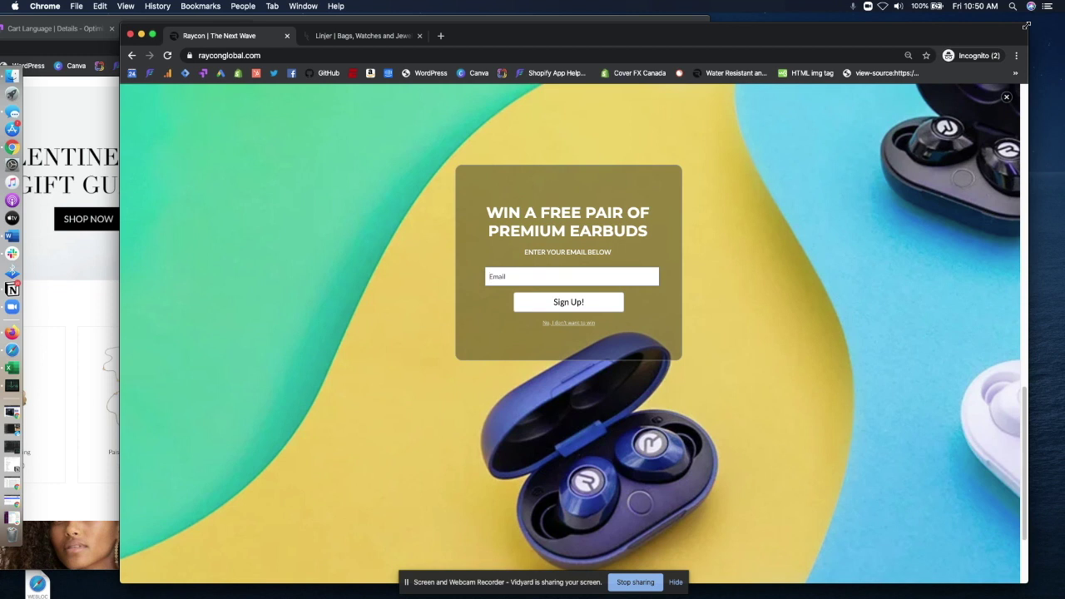